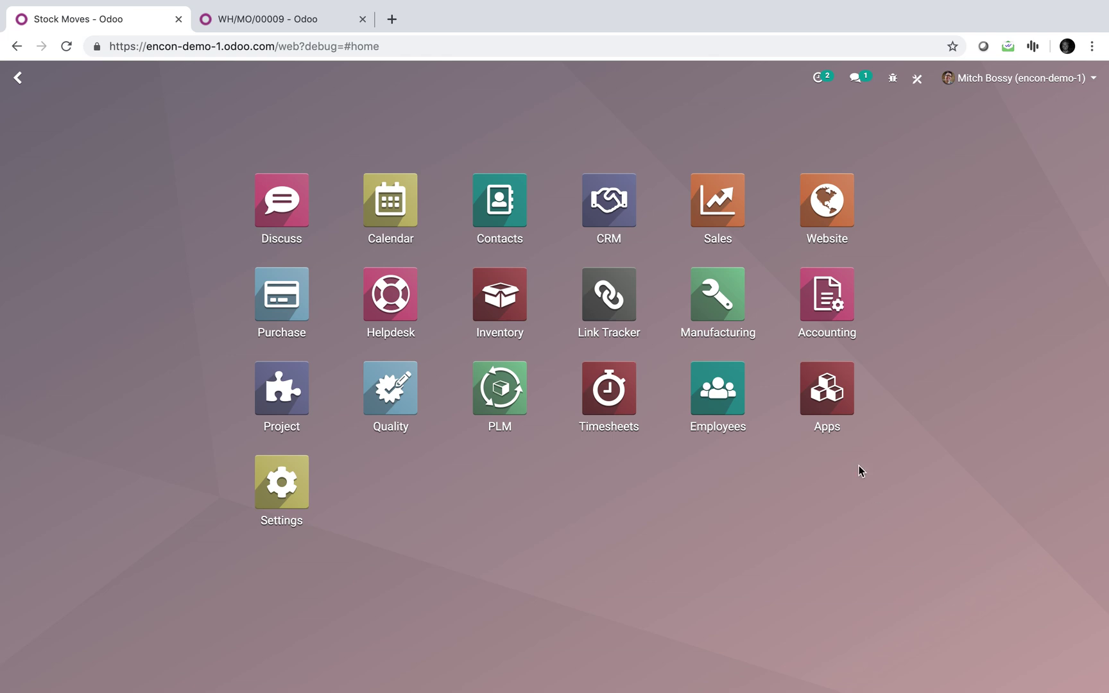
- Open the Manufacturing Orders list, then go from WH/MO/00002 to WH/MO/00009 with its components reserved
{"action": "left_click", "coordinate": [718, 296]}
{"action": "left_click", "coordinate": [287, 78]}
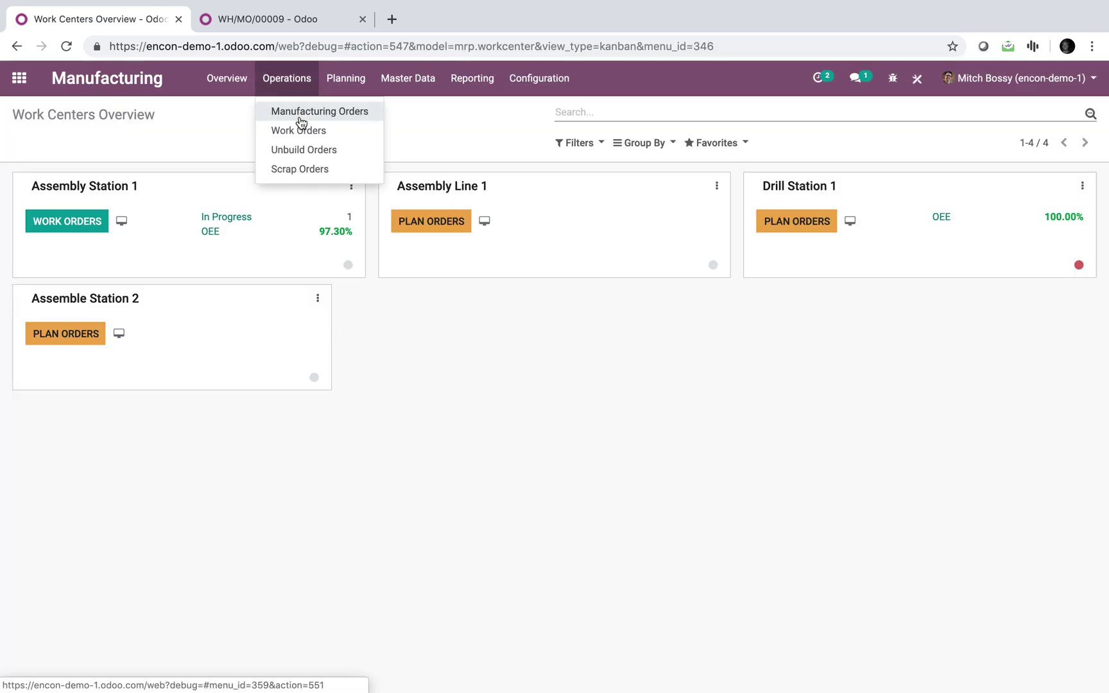
{"action": "left_click", "coordinate": [299, 128]}
{"action": "left_click", "coordinate": [287, 78]}
{"action": "left_click", "coordinate": [295, 110]}
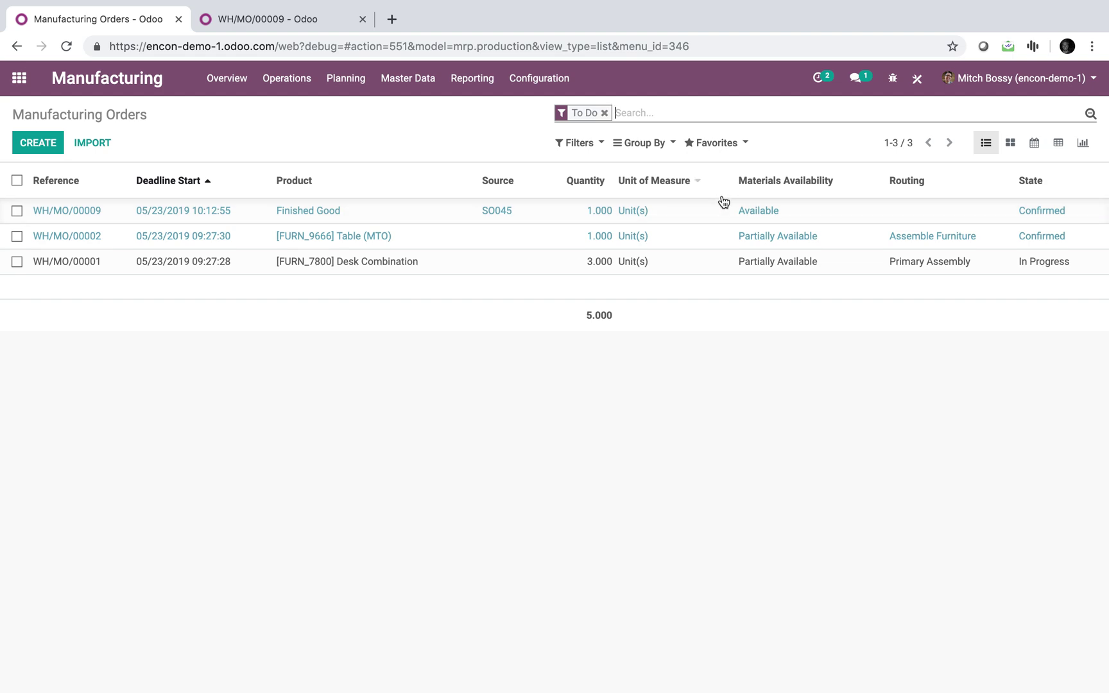
{"action": "left_click", "coordinate": [775, 239]}
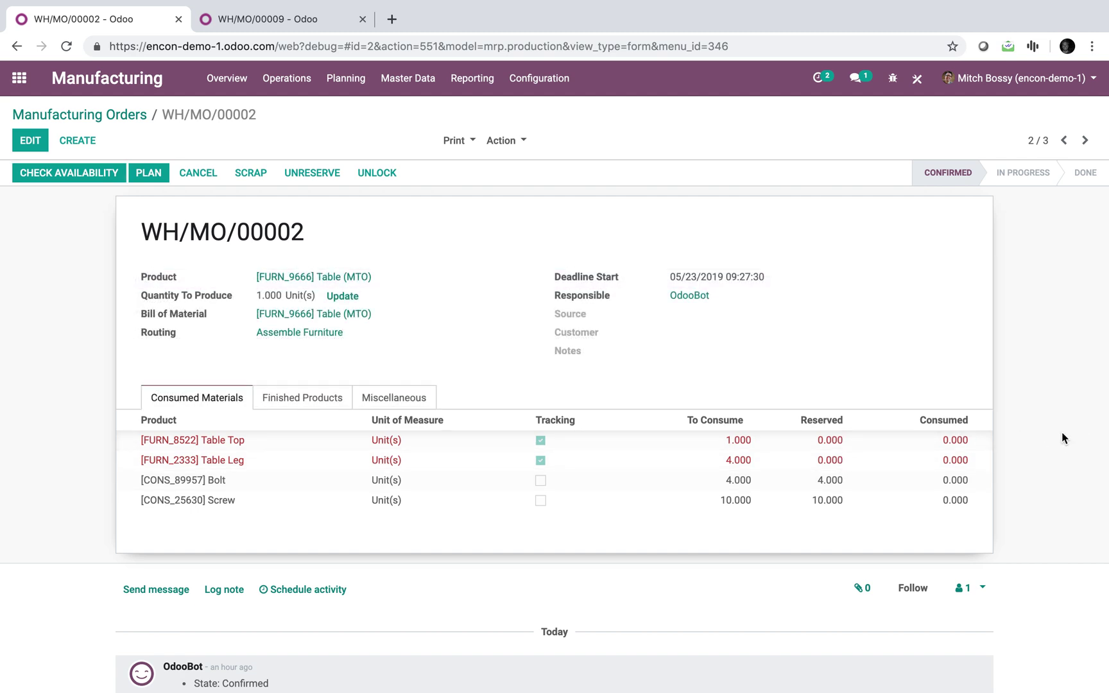
{"action": "left_click", "coordinate": [1064, 140]}
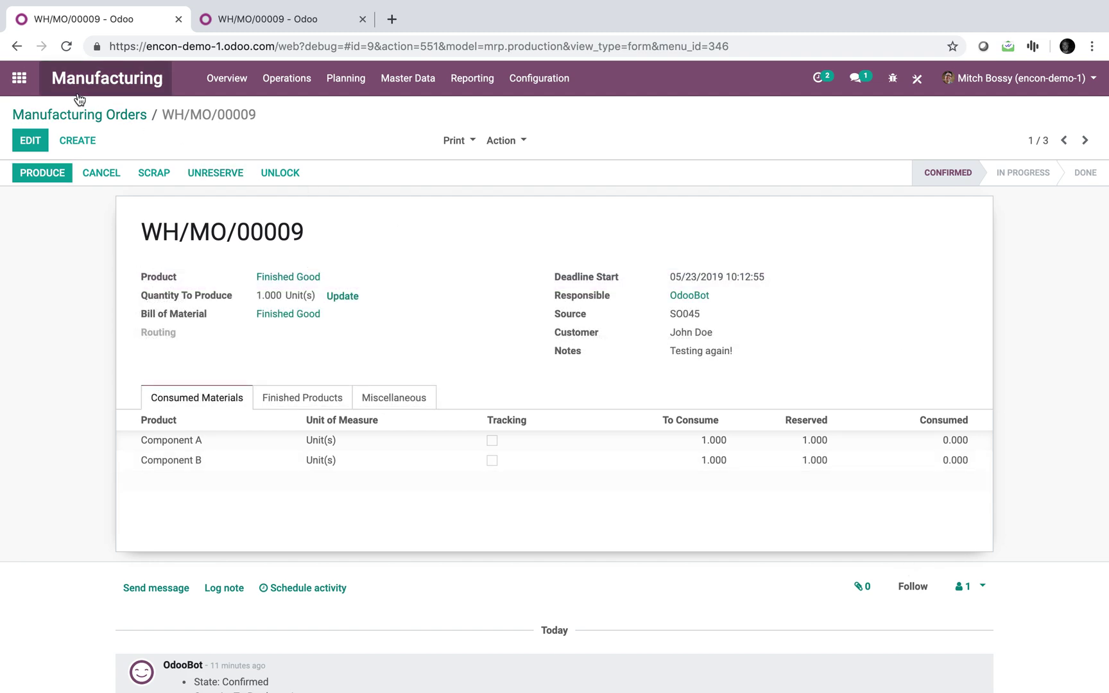
- Open the Inventory Stock Moves report
{"action": "left_click", "coordinate": [18, 80]}
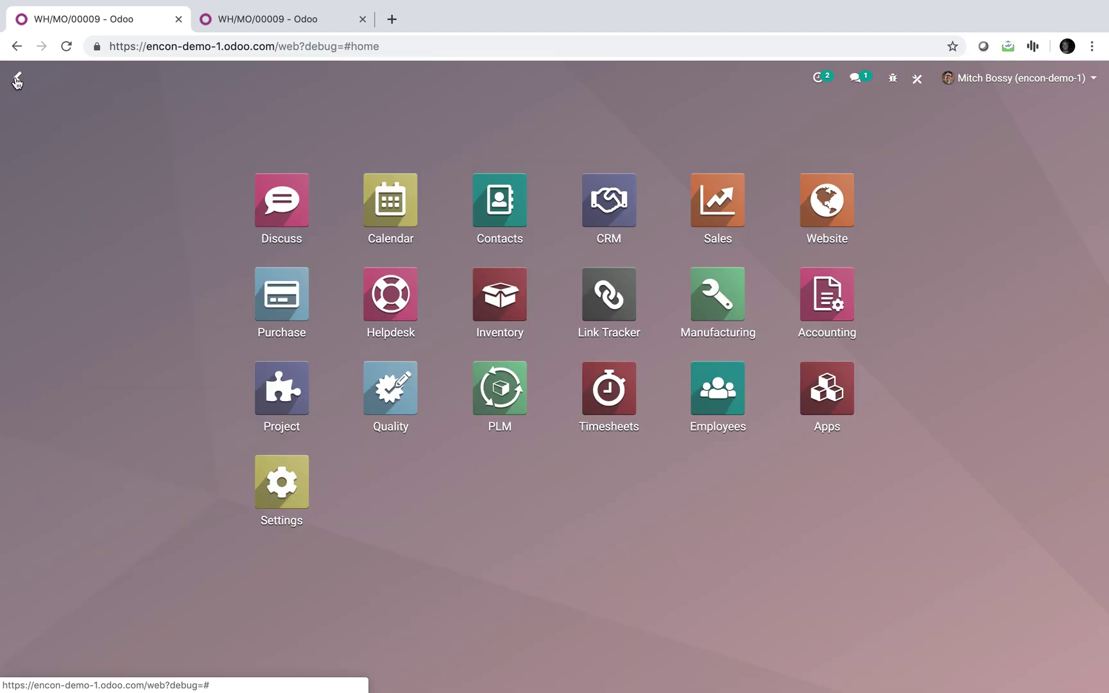
{"action": "left_click", "coordinate": [511, 323]}
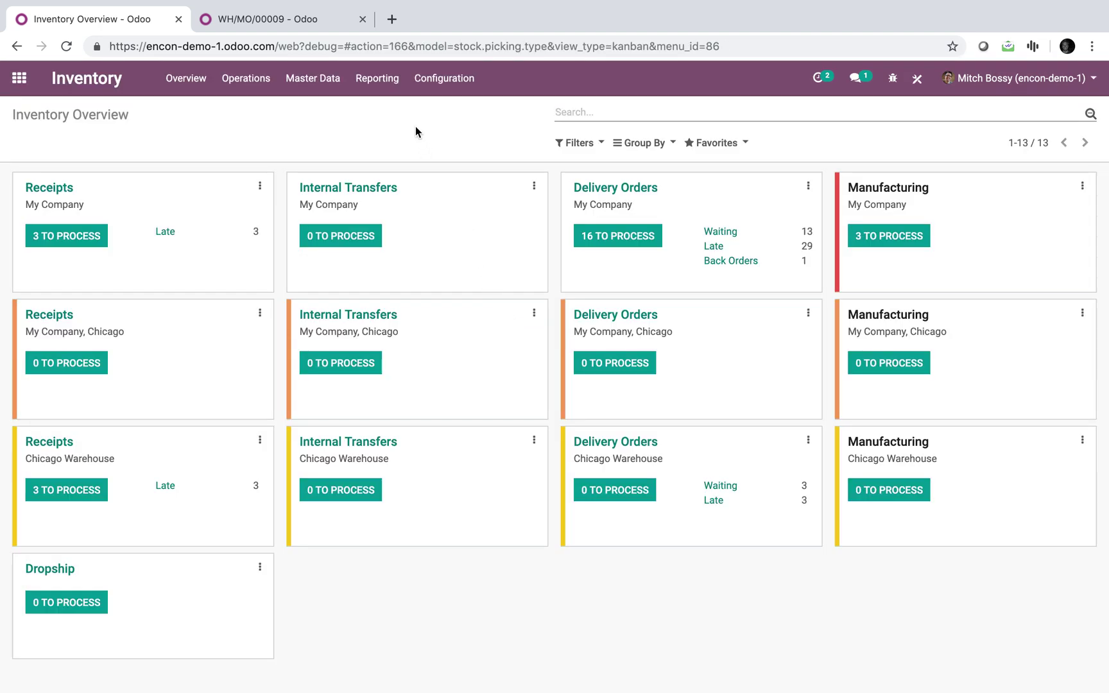
{"action": "left_click", "coordinate": [395, 91]}
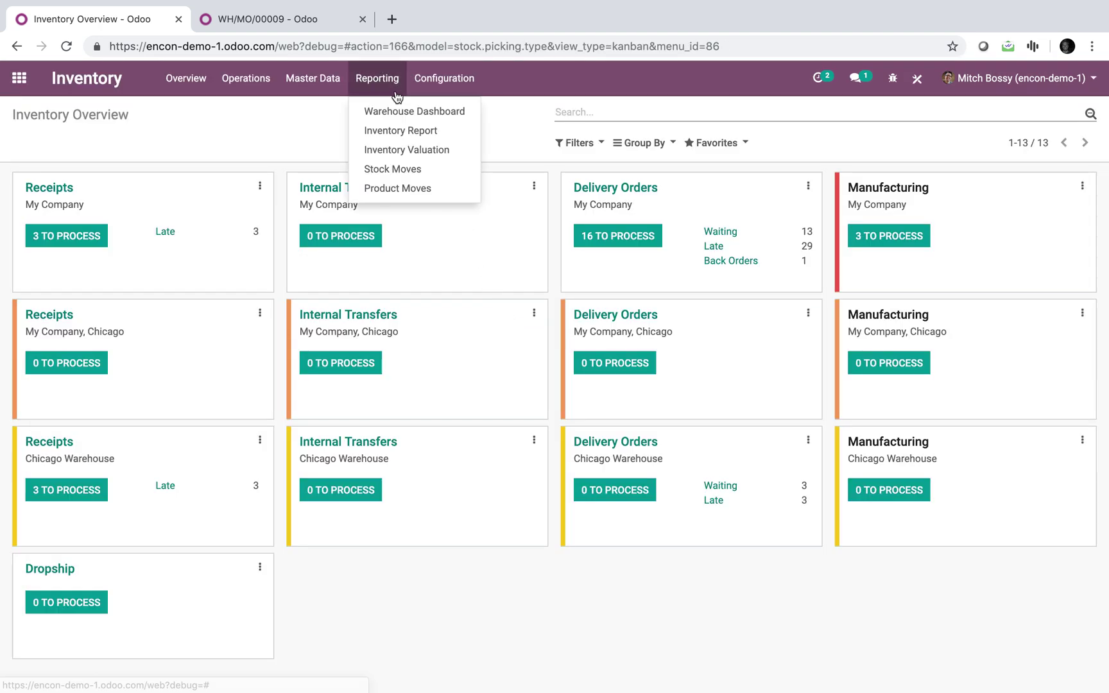
{"action": "left_click", "coordinate": [396, 171]}
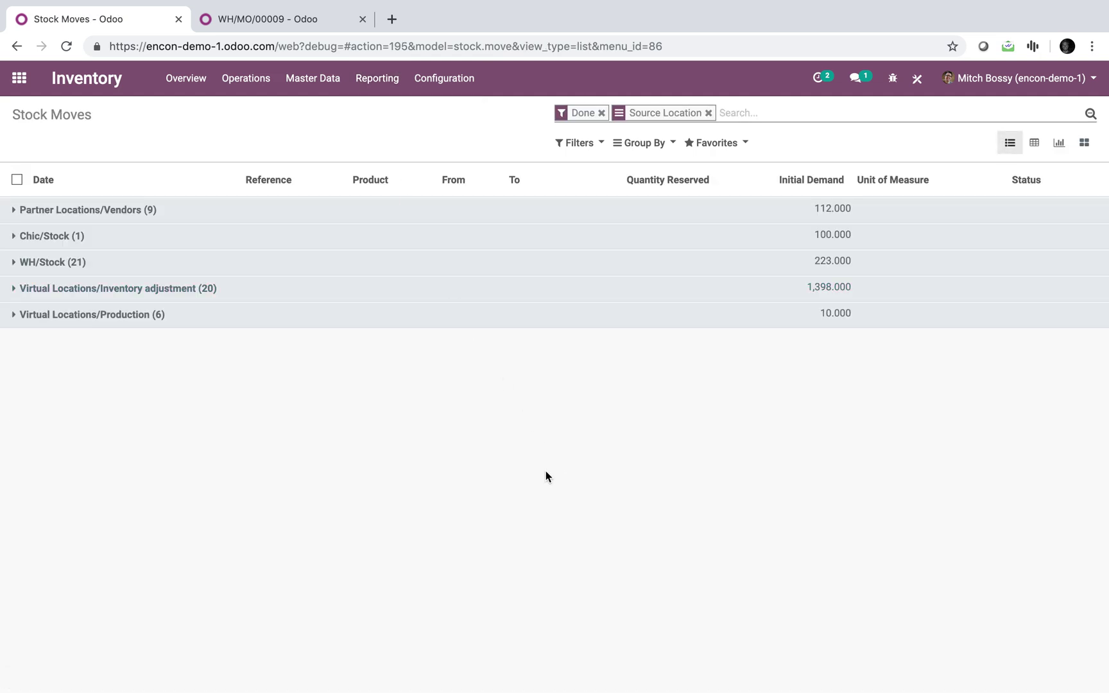
- Remove the Done filter and Source Location grouping so all 129 moves are listed
{"action": "left_click", "coordinate": [728, 111]}
{"action": "key", "text": "BackSpace"}
{"action": "key", "text": "BackSpace"}
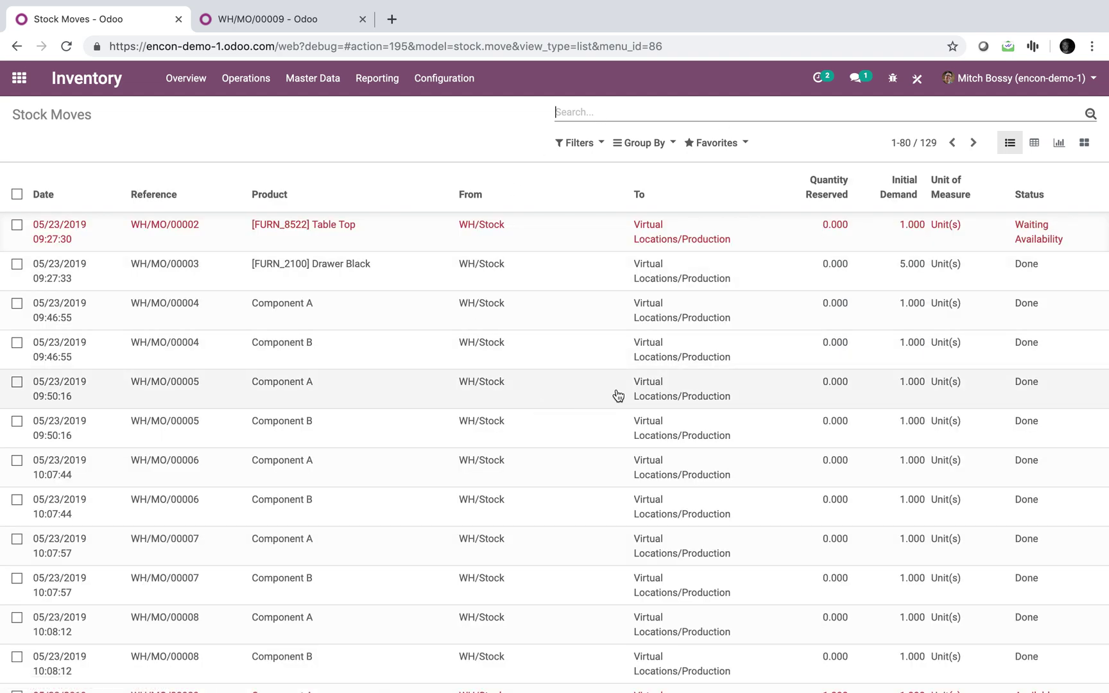
{"action": "scroll", "coordinate": [619, 396], "scroll_direction": "down", "scroll_amount": 10}
{"action": "scroll", "coordinate": [619, 397], "scroll_direction": "up", "scroll_amount": 10}
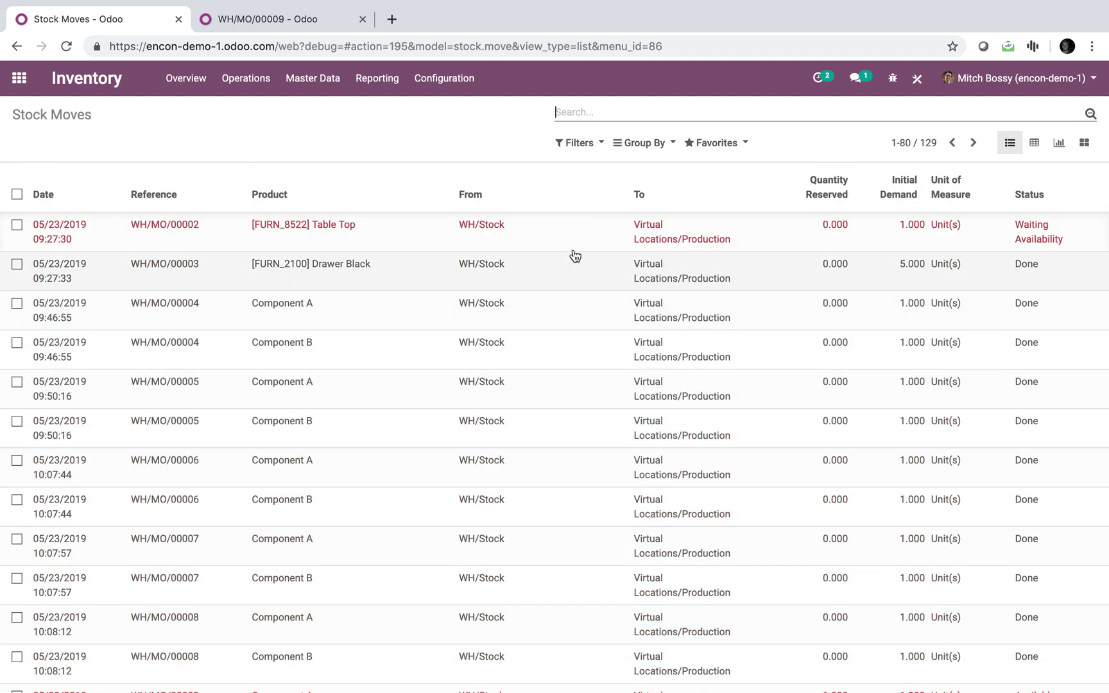
{"action": "left_click", "coordinate": [585, 150]}
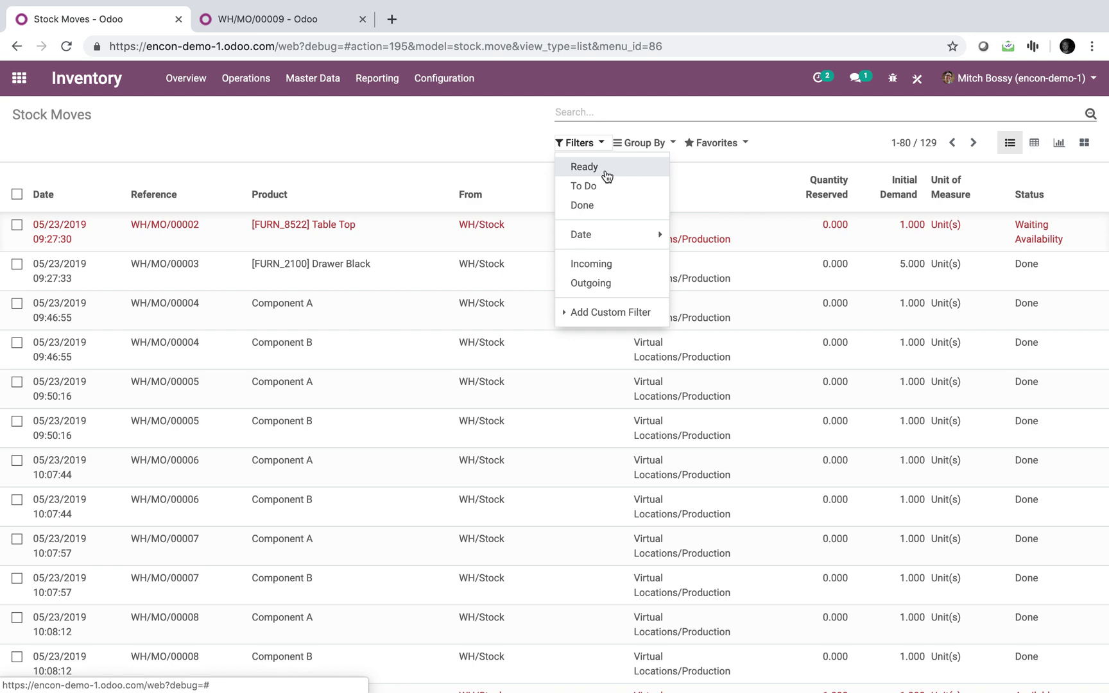
- Apply the Ready filter and group by Product, giving 33 moves in 11 product groups
{"action": "left_click", "coordinate": [585, 167]}
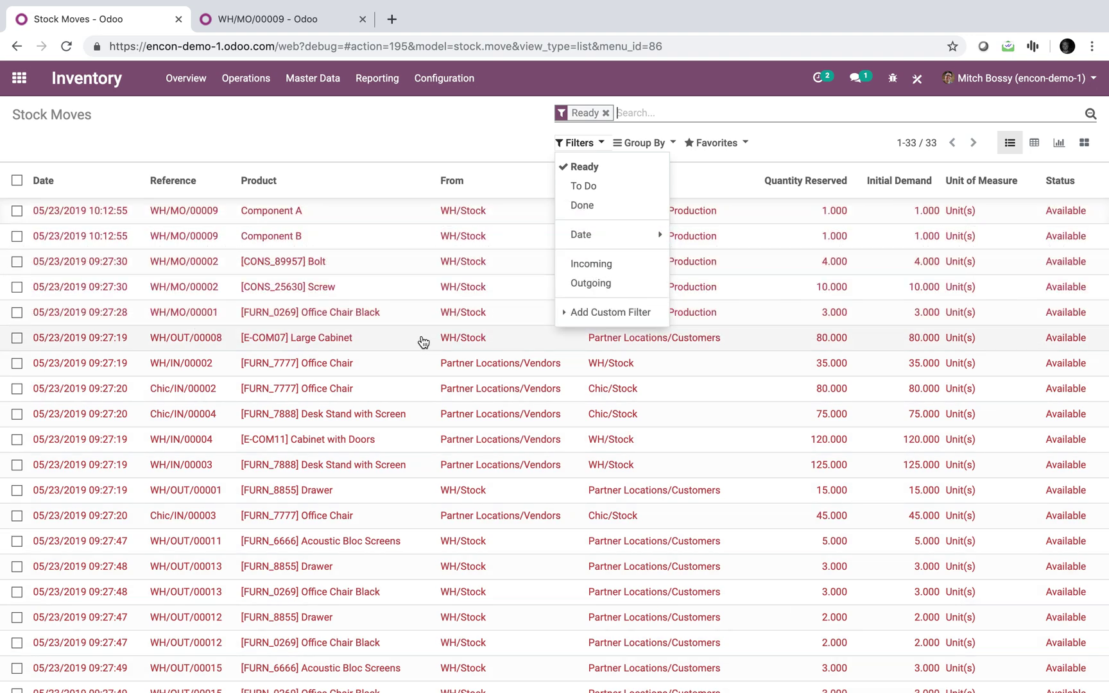
{"action": "left_click", "coordinate": [321, 128]}
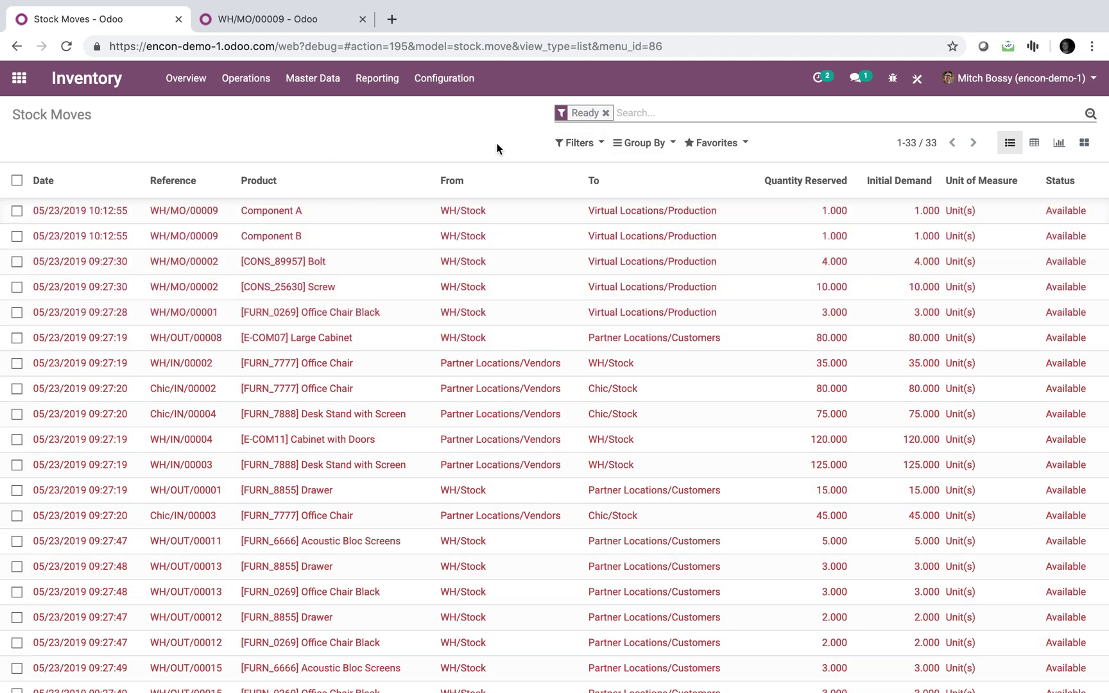
{"action": "left_click", "coordinate": [634, 149]}
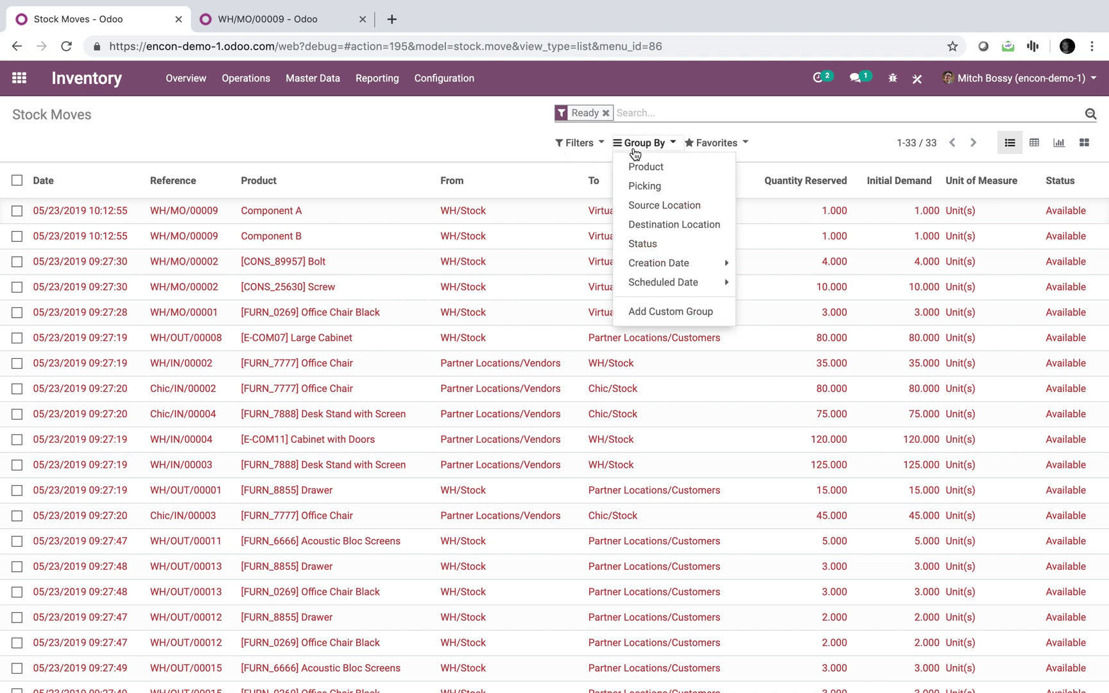
{"action": "left_click", "coordinate": [640, 166]}
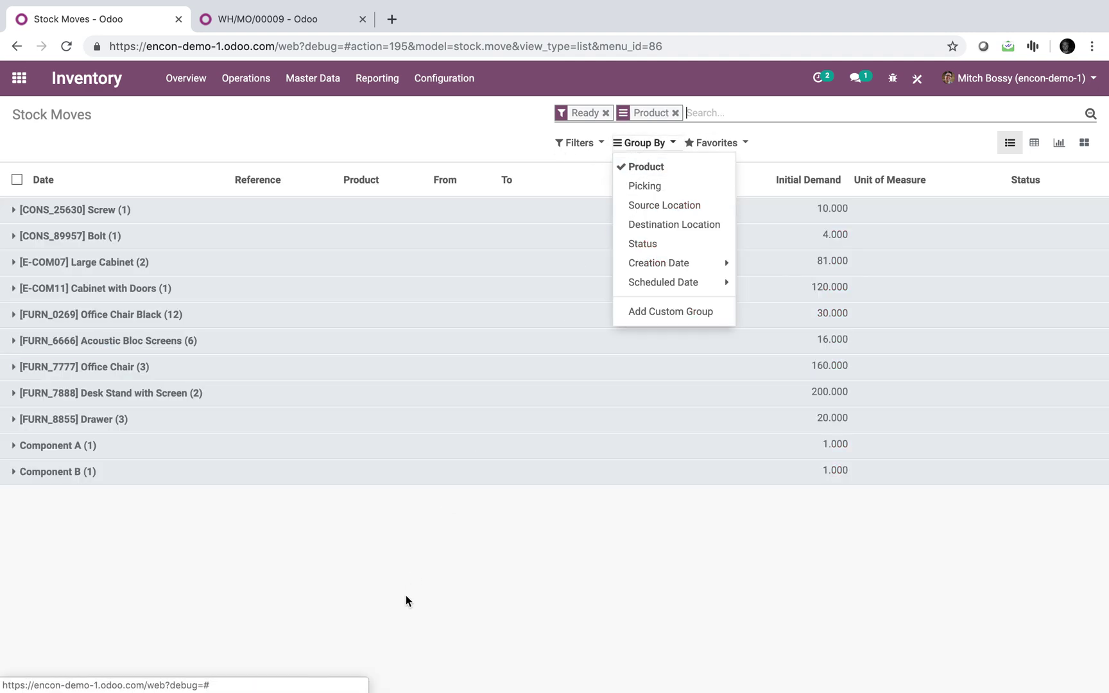
{"action": "left_click", "coordinate": [406, 595]}
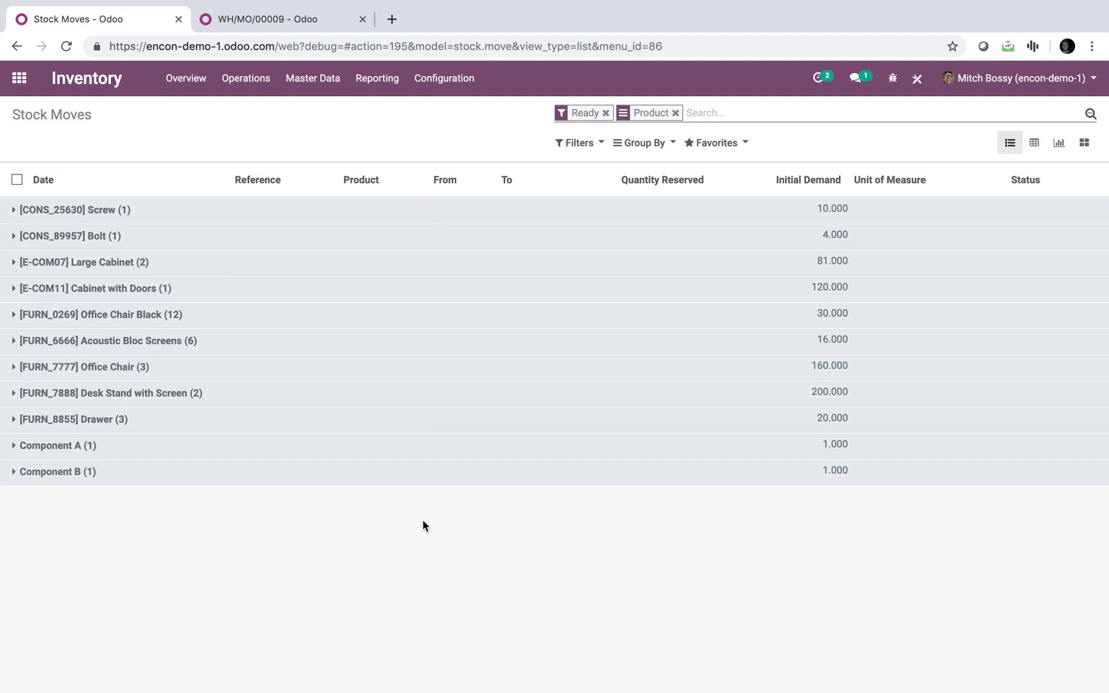
- Inspect the Acoustic Bloc Screens group and its move WH/OUT/00017, then collapse the group
{"action": "left_click", "coordinate": [482, 344]}
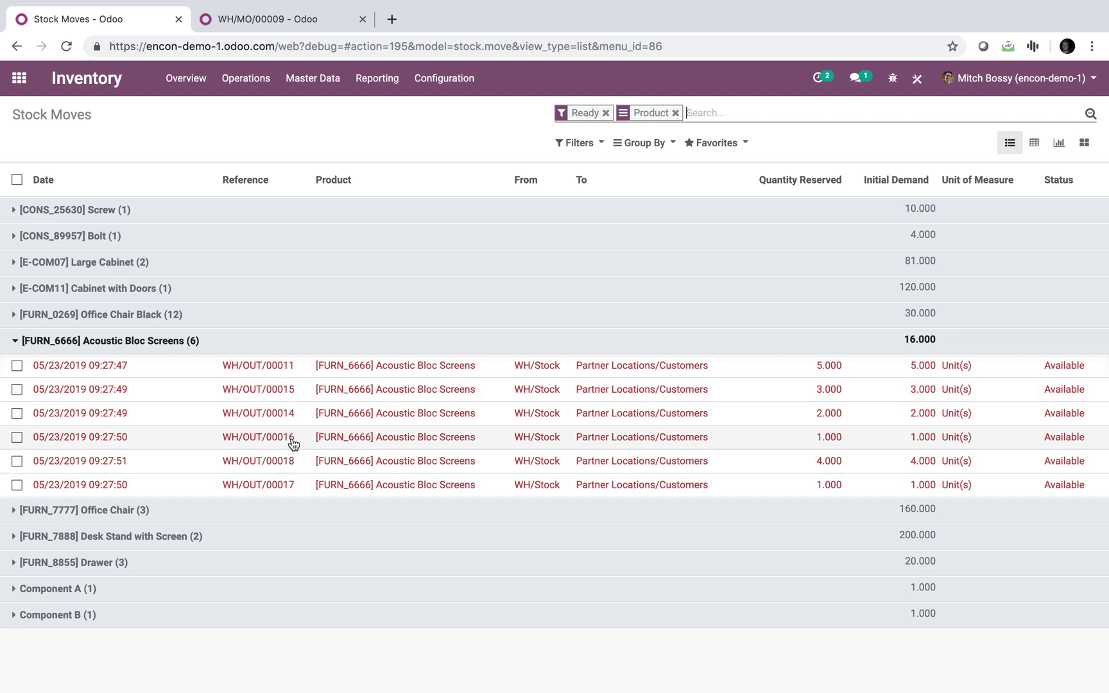
{"action": "left_click", "coordinate": [294, 490]}
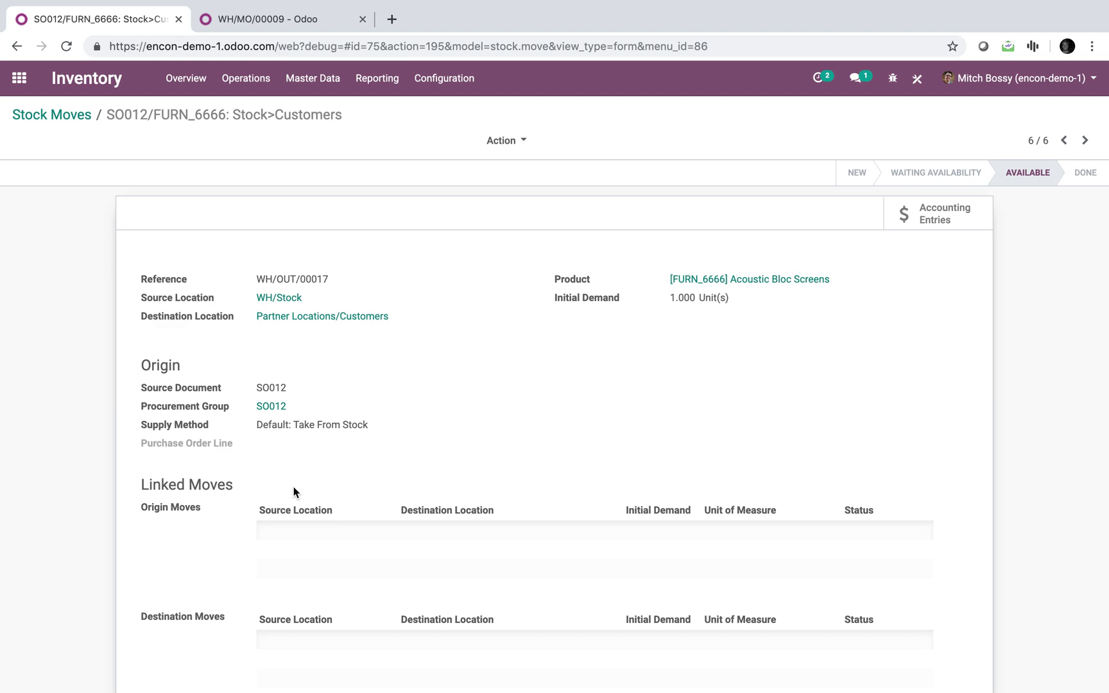
{"action": "scroll", "coordinate": [366, 545], "scroll_direction": "down", "scroll_amount": 2}
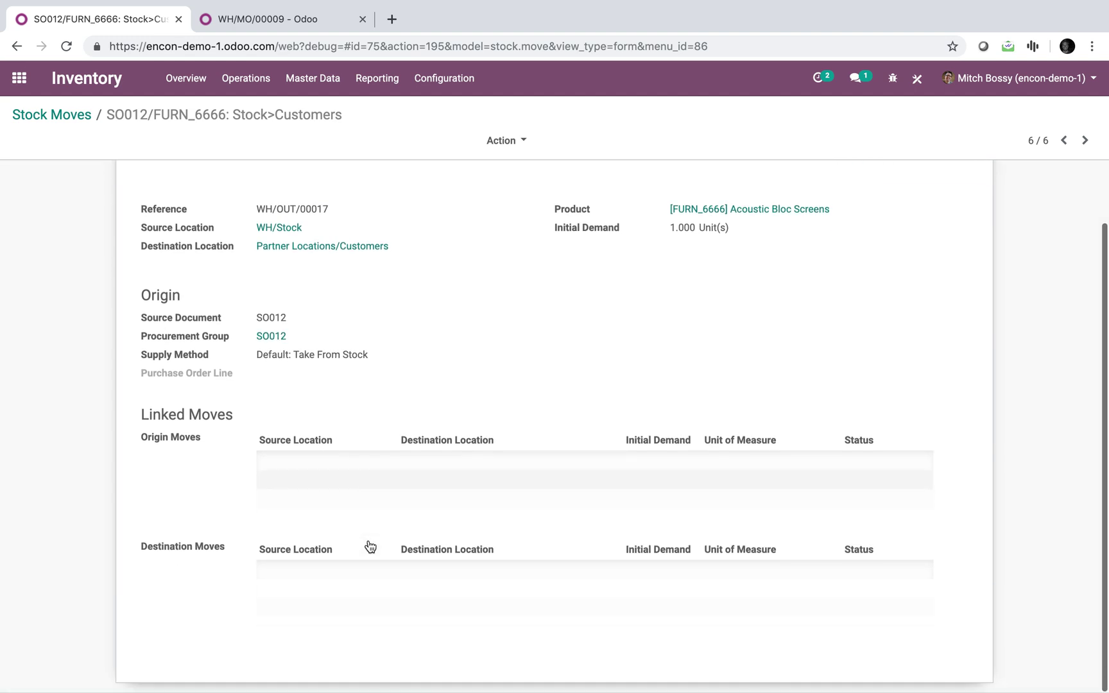
{"action": "scroll", "coordinate": [367, 545], "scroll_direction": "up", "scroll_amount": 2}
{"action": "left_click", "coordinate": [51, 115]}
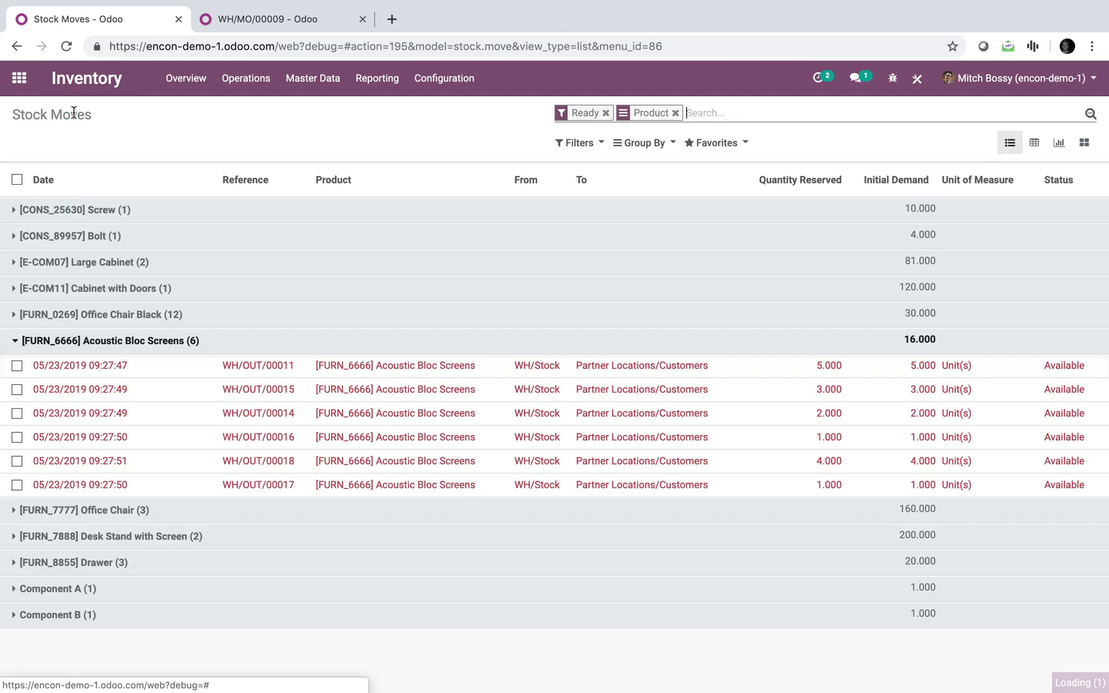
{"action": "left_click", "coordinate": [227, 343]}
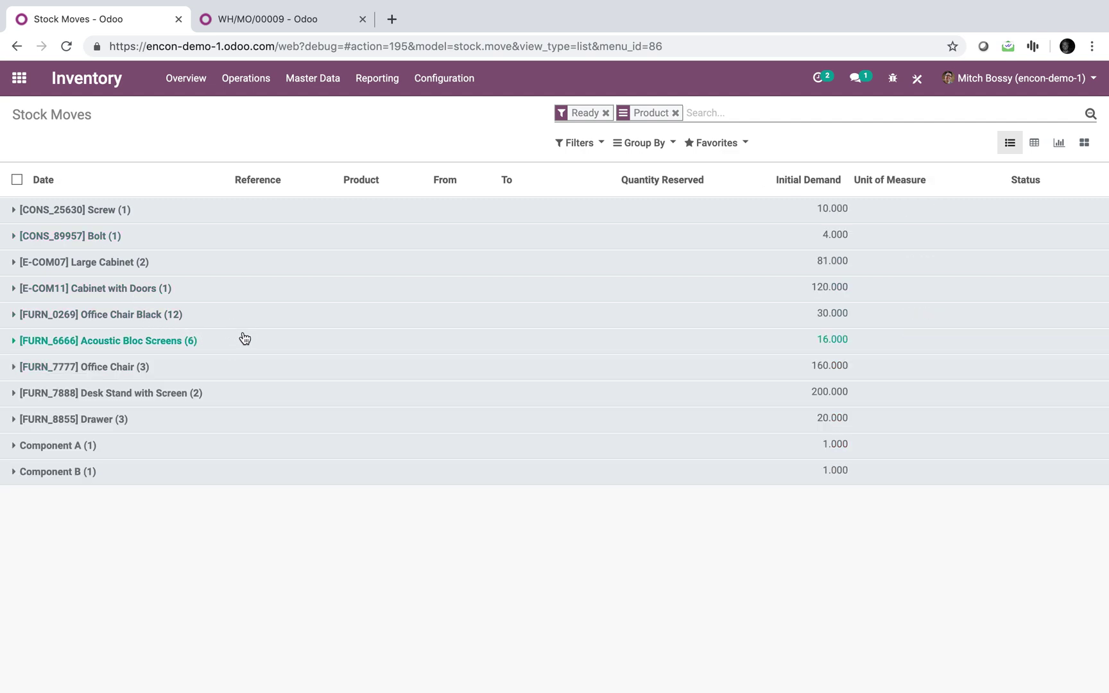
- Expand Component A and Component B to check their WH/MO/00009 moves, then collapse both
{"action": "left_click", "coordinate": [248, 457]}
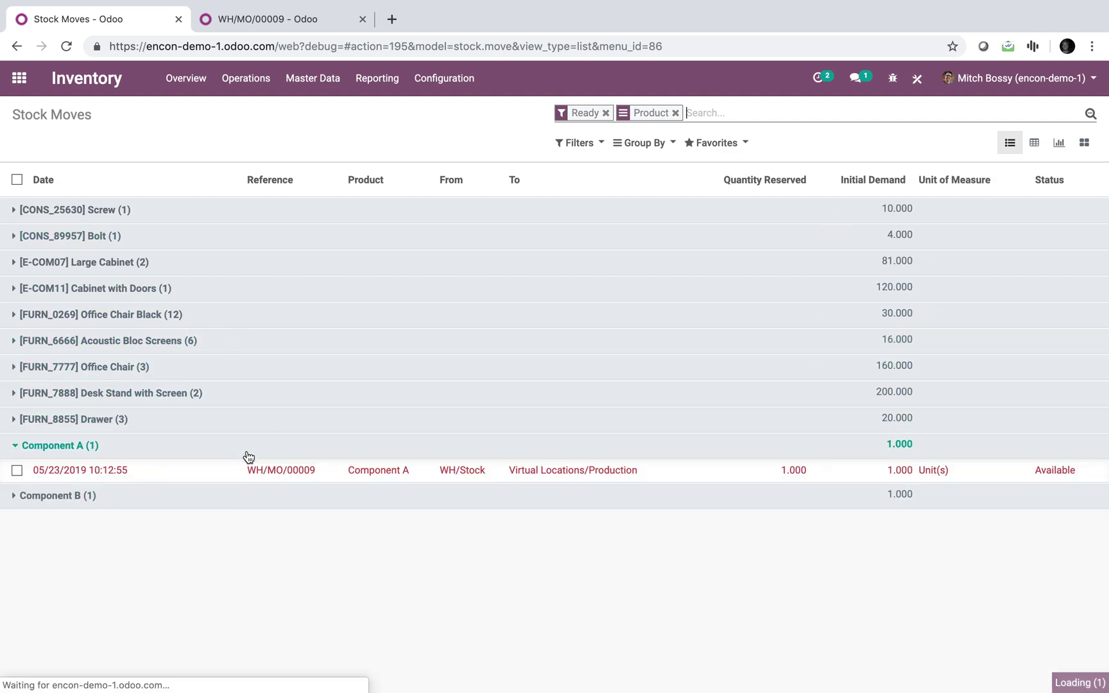
{"action": "left_click", "coordinate": [292, 499]}
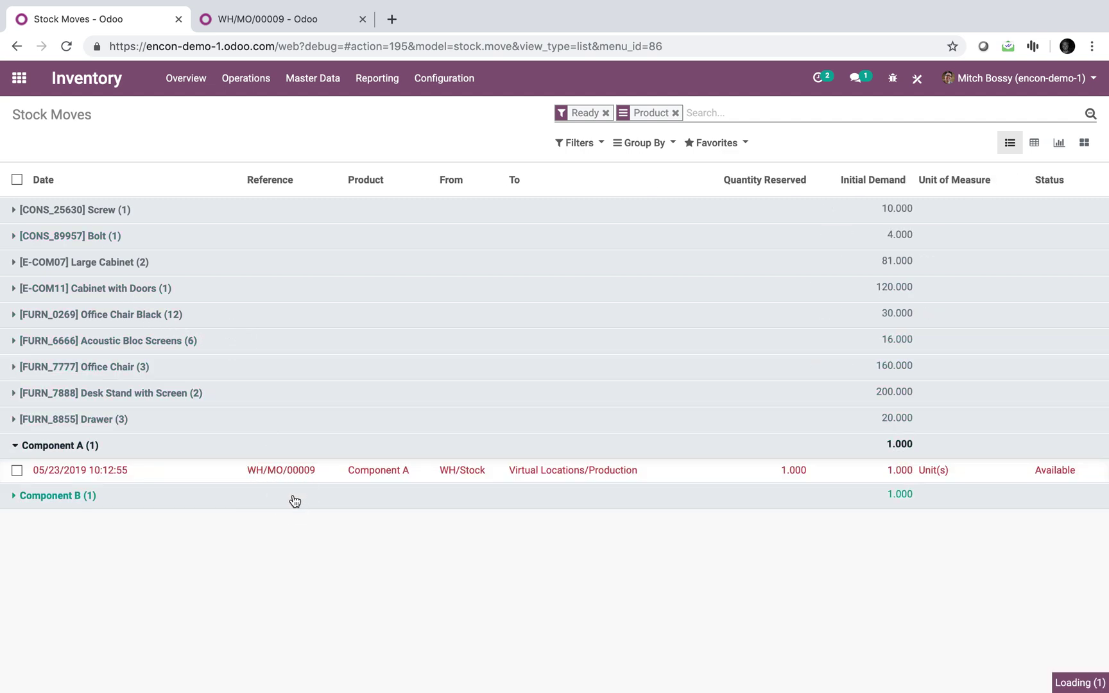
{"action": "left_click", "coordinate": [324, 450]}
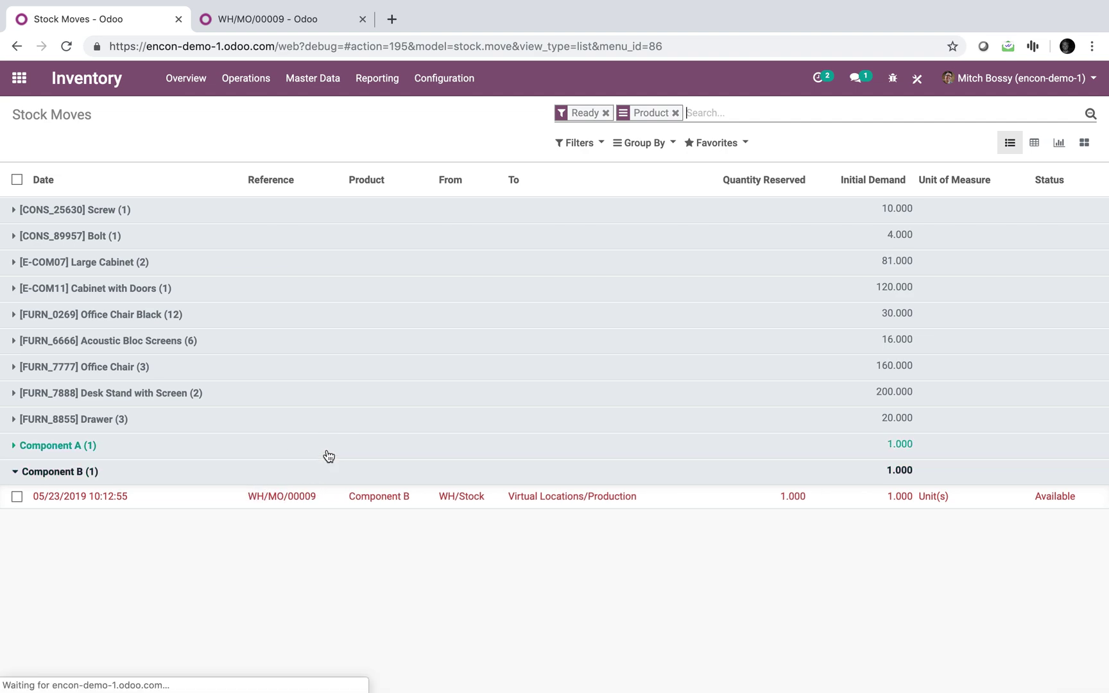
{"action": "left_click", "coordinate": [320, 473]}
- Add a custom filter where Reference contains 'MO'
{"action": "left_click", "coordinate": [575, 143]}
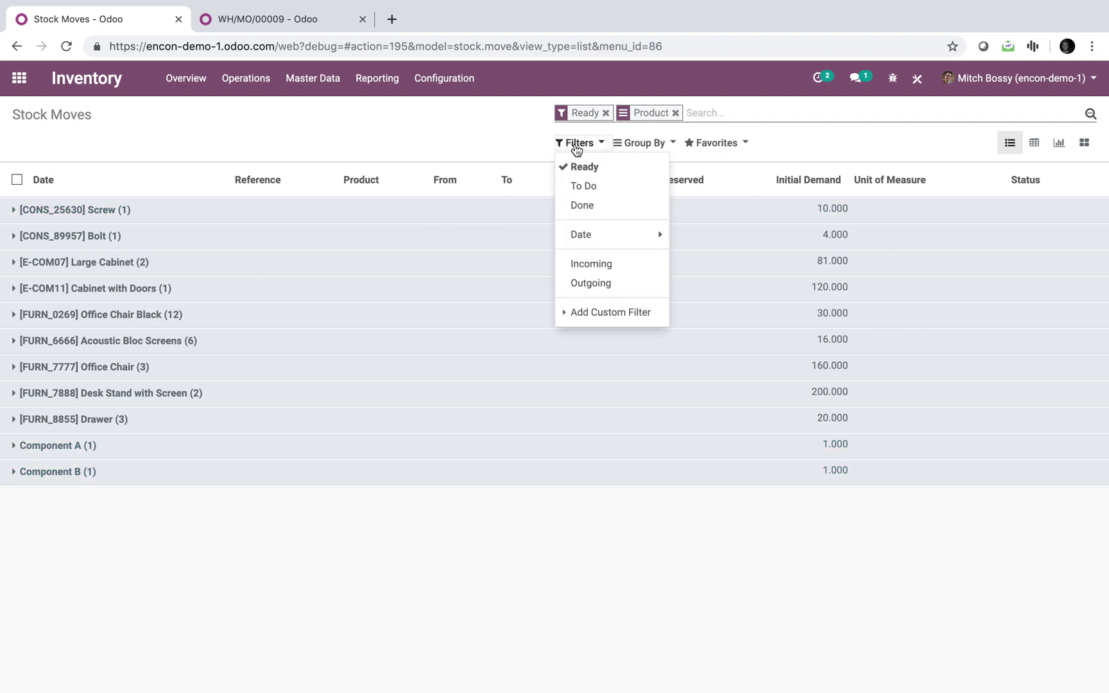
{"action": "left_click", "coordinate": [598, 312]}
{"action": "left_click", "coordinate": [603, 332]}
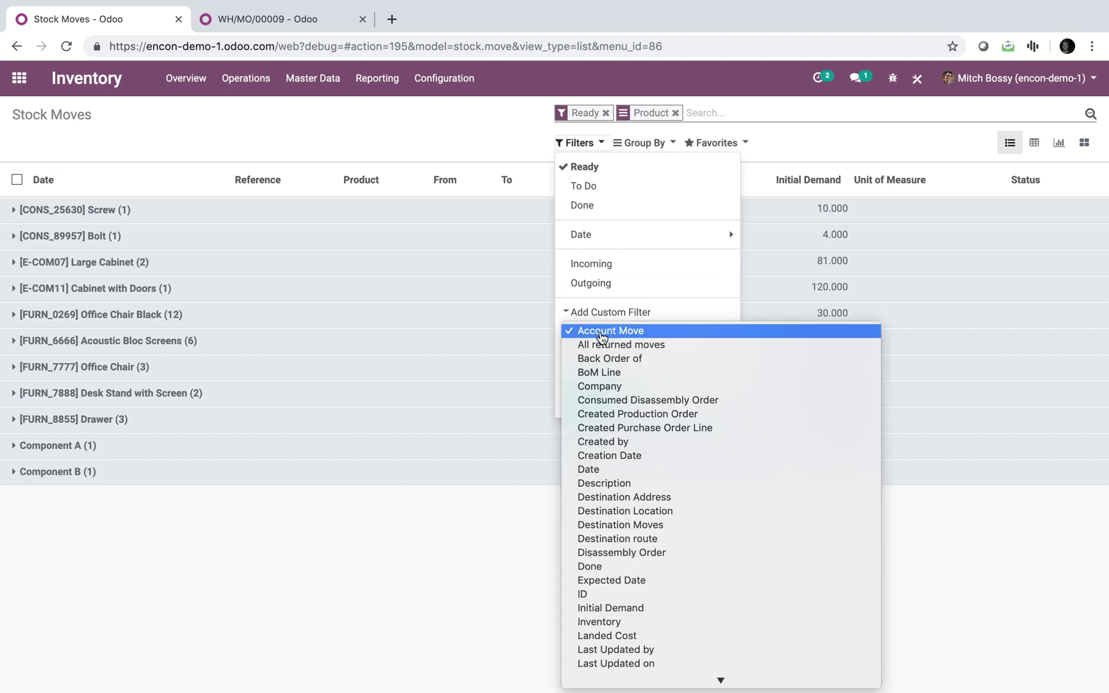
{"action": "type", "text": "ref"}
{"action": "key", "text": "Return"}
{"action": "left_click", "coordinate": [606, 366]}
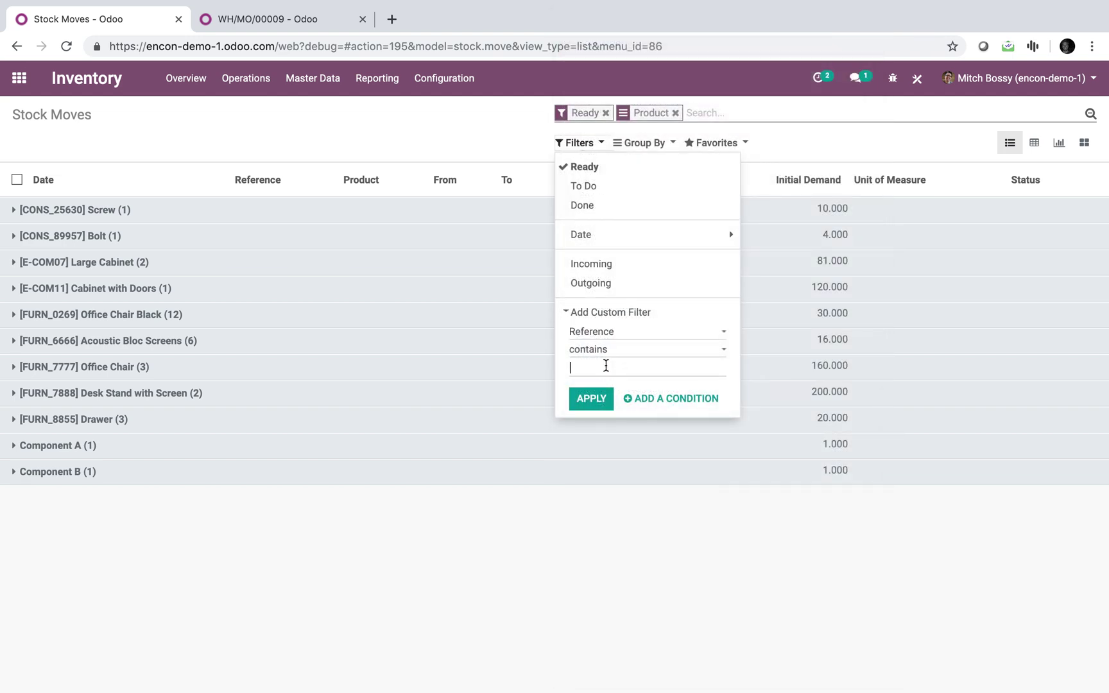
{"action": "type", "text": "MO"}
{"action": "left_click", "coordinate": [591, 399]}
{"action": "left_click", "coordinate": [446, 488]}
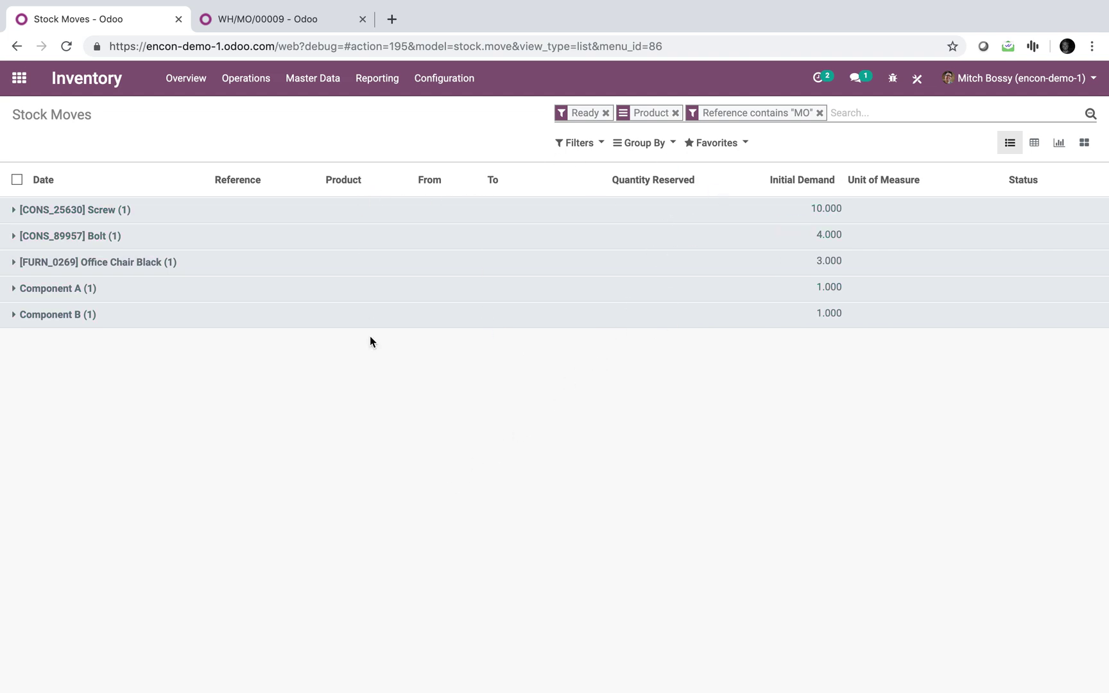
- Expand the Office Chair Black, Bolt, Screw and Component A groups to check their moves
{"action": "left_click", "coordinate": [420, 263]}
{"action": "left_click", "coordinate": [435, 237]}
{"action": "left_click", "coordinate": [435, 213]}
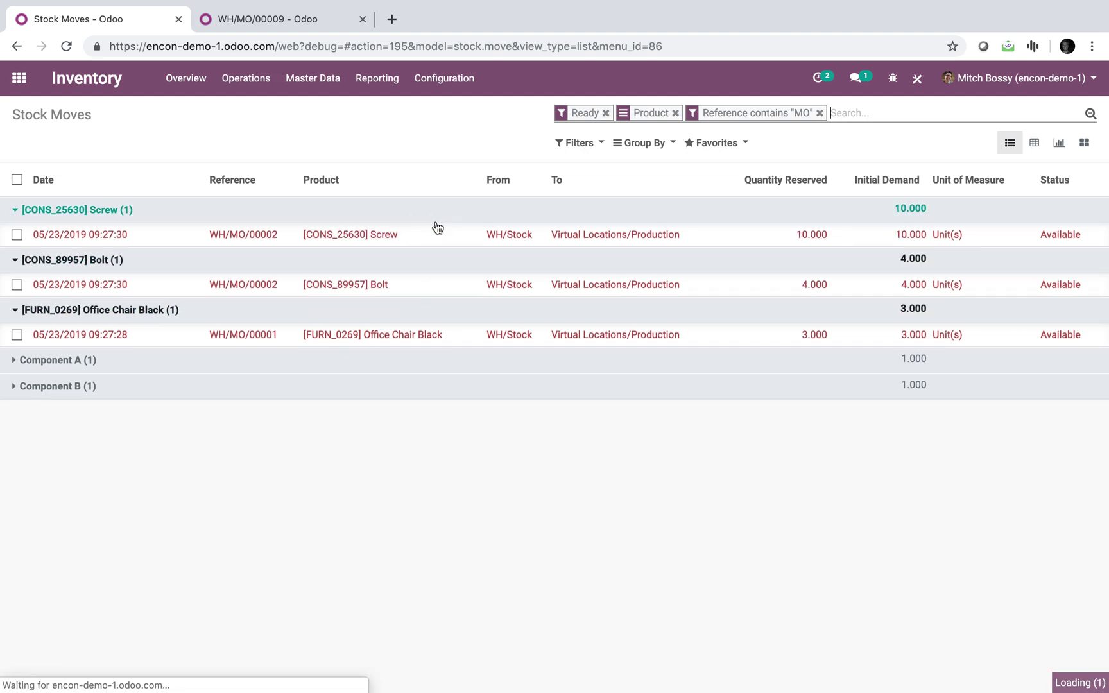
{"action": "left_click", "coordinate": [375, 361]}
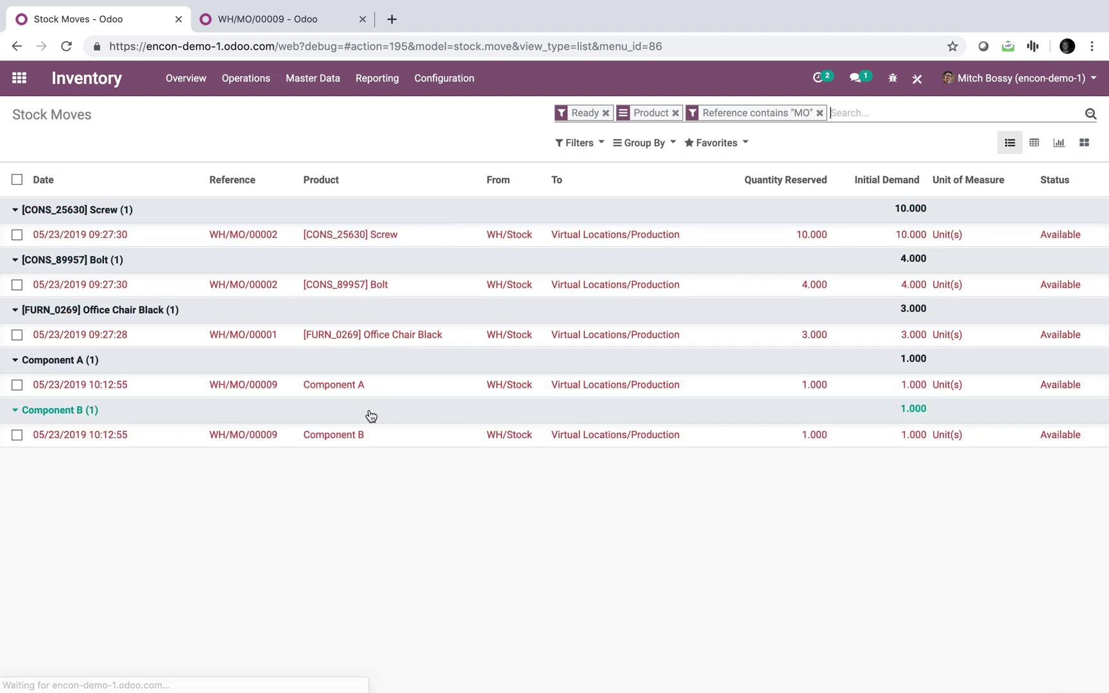
- Replace the search with the Reserved for Prod favorite, then return to WH/MO/00009
{"action": "key", "text": "BackSpace"}
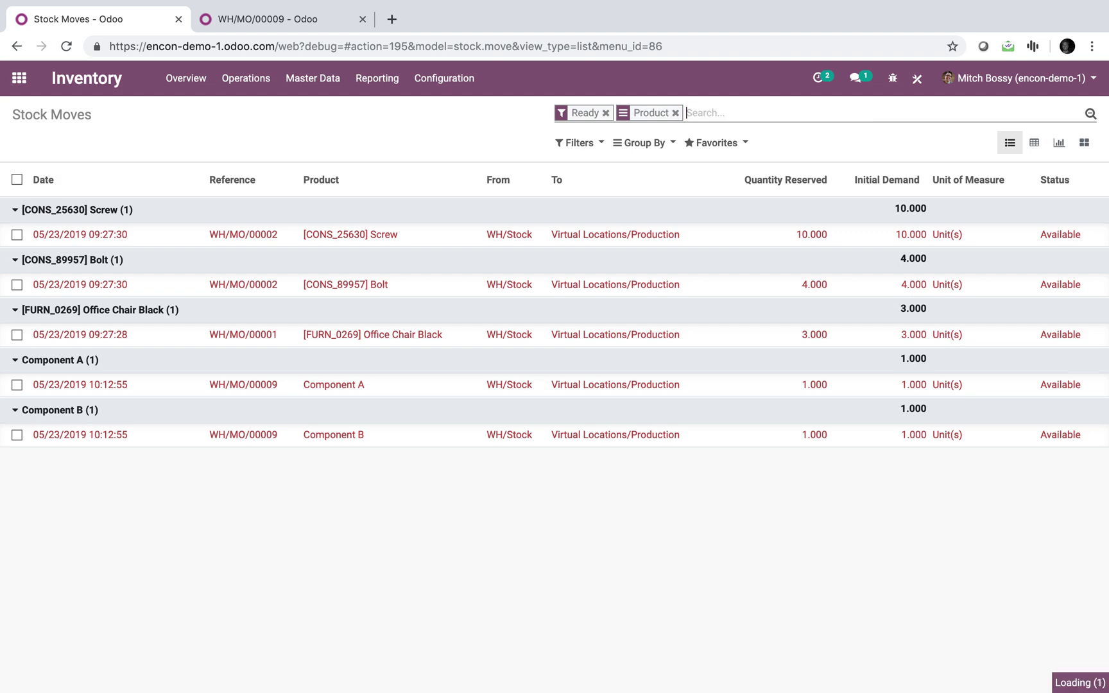
{"action": "key", "text": "BackSpace"}
{"action": "key", "text": "BackSpace"}
{"action": "left_click", "coordinate": [718, 142]}
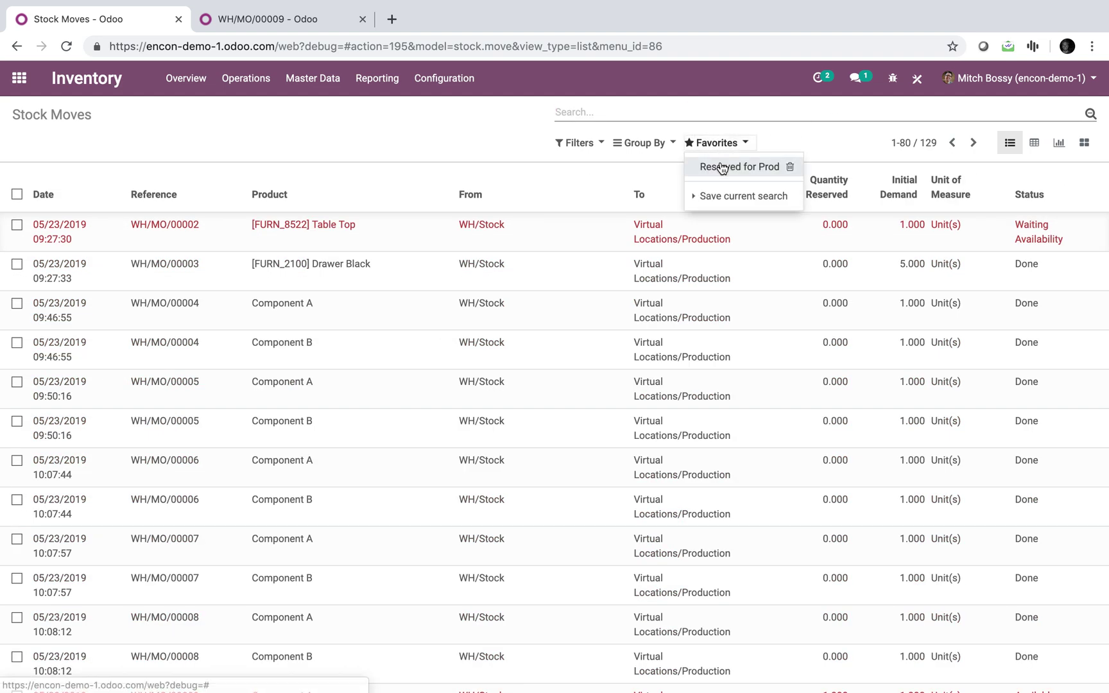
{"action": "left_click", "coordinate": [725, 167]}
{"action": "left_click", "coordinate": [510, 394]}
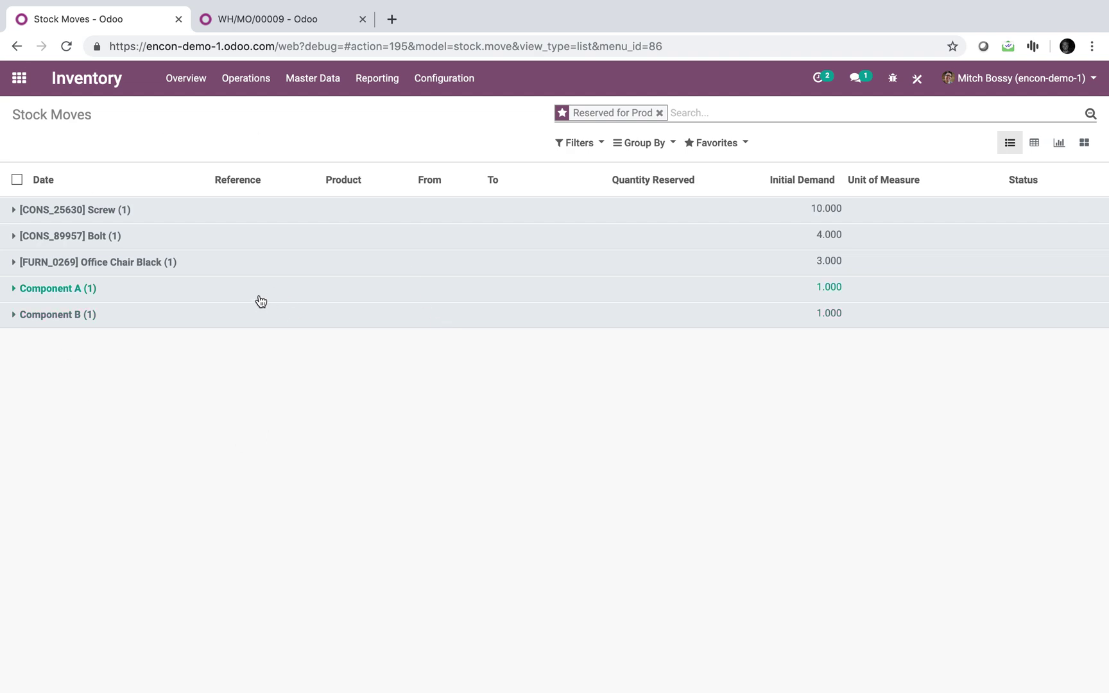
{"action": "left_click", "coordinate": [282, 20]}
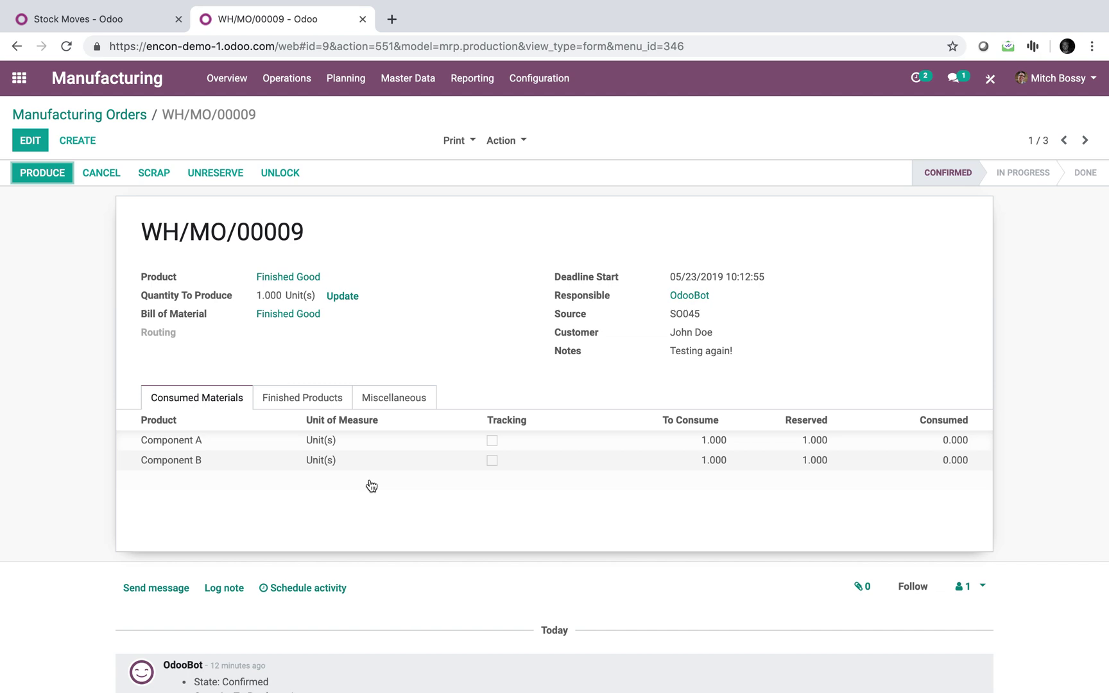
- Unreserve WH/MO/00009 and refresh the Stock Moves list to see its components drop out
{"action": "left_click", "coordinate": [222, 181]}
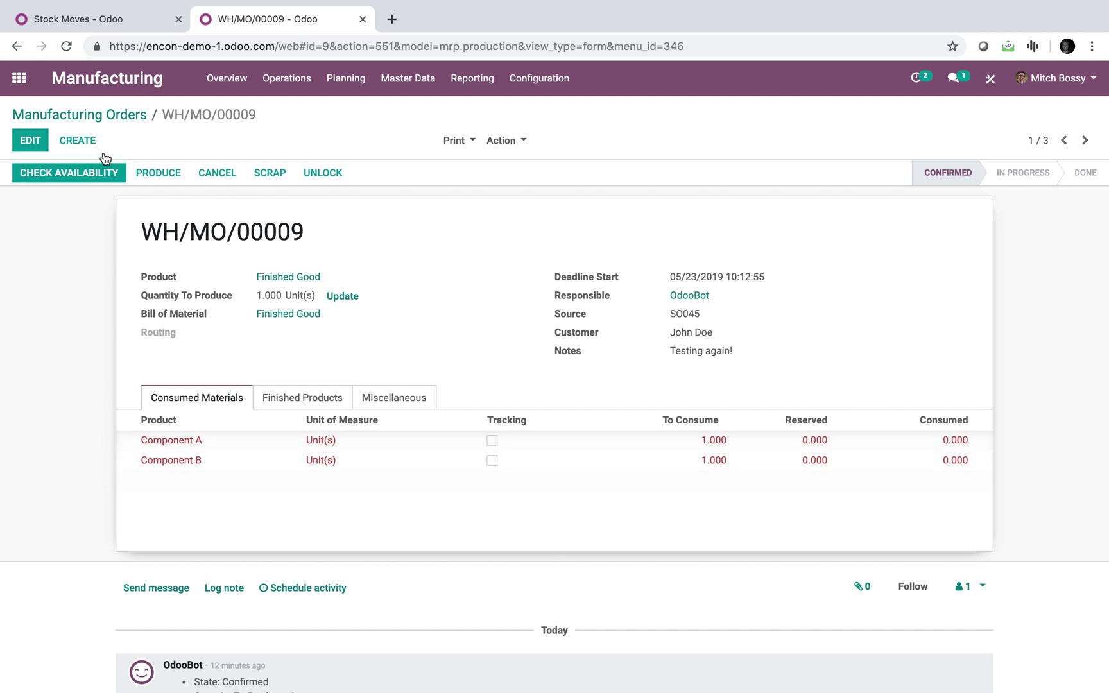
{"action": "left_click", "coordinate": [93, 20]}
{"action": "left_click", "coordinate": [694, 109]}
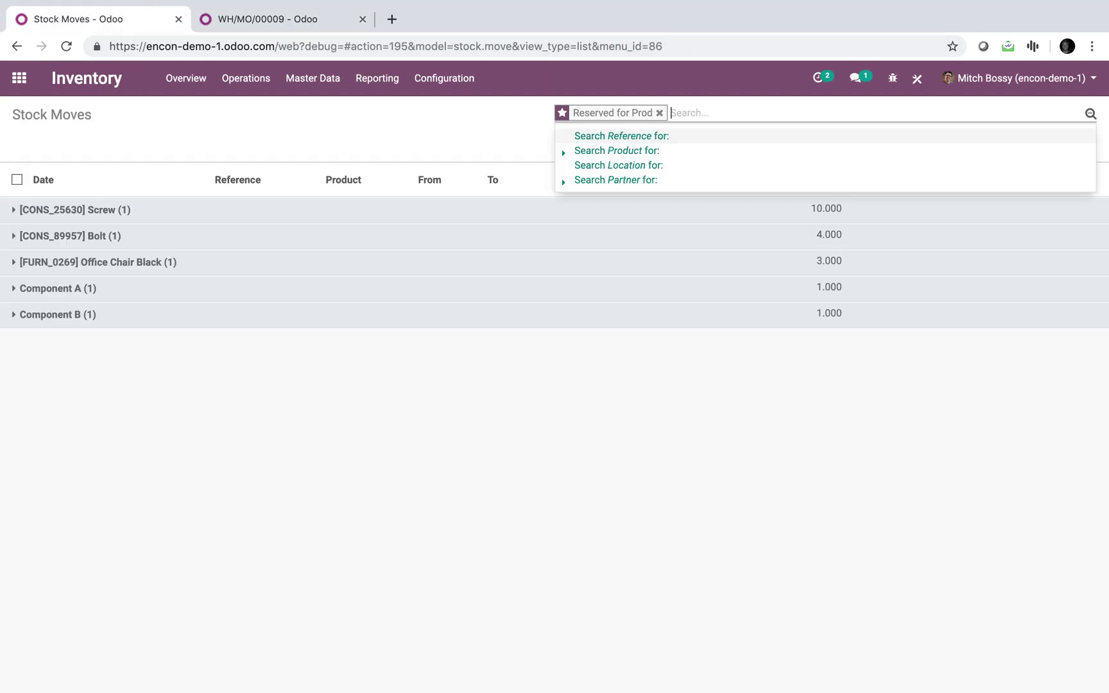
{"action": "key", "text": "Return"}
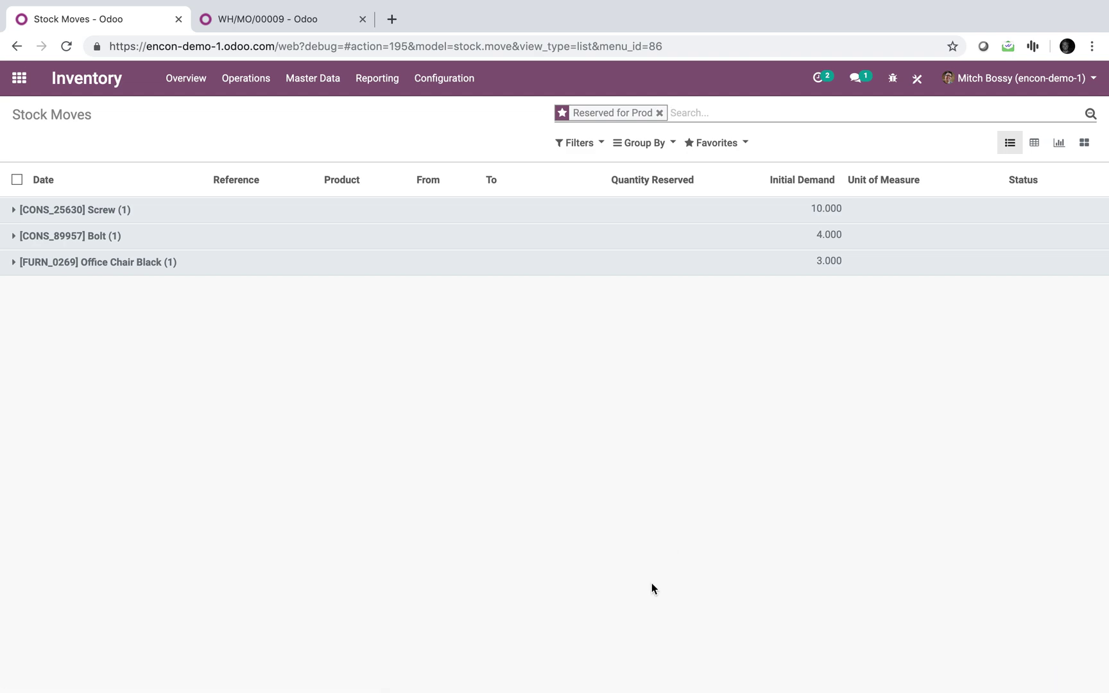
- Check availability on WH/MO/00009 again and refresh the list to see Components A and B return
{"action": "left_click", "coordinate": [276, 18]}
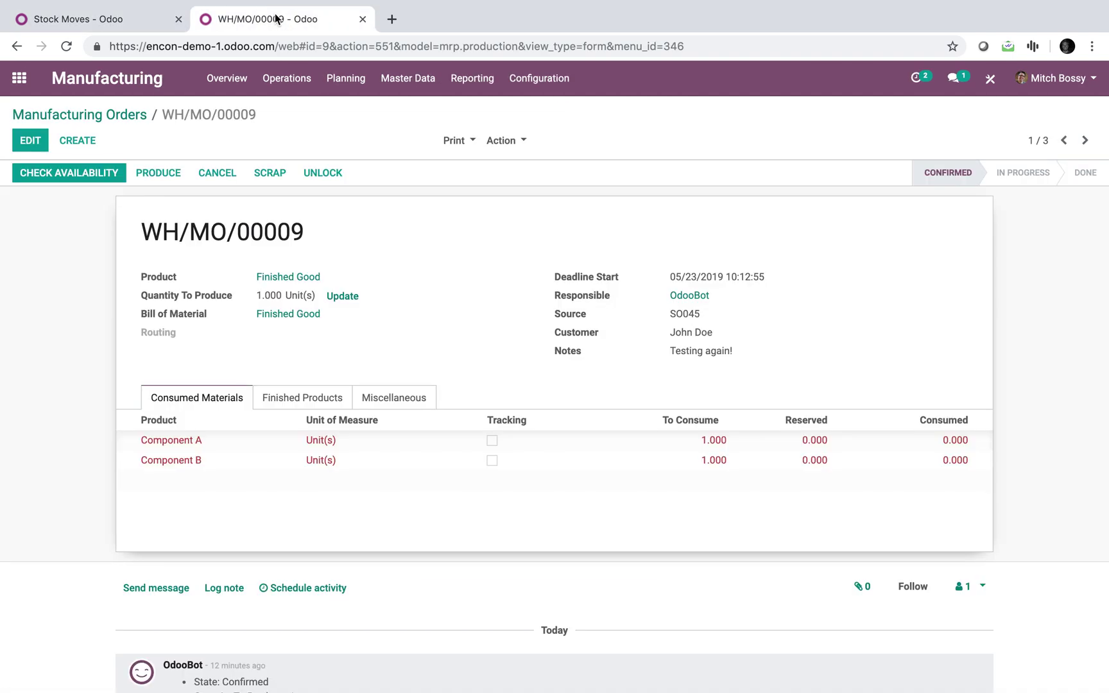
{"action": "left_click", "coordinate": [87, 171]}
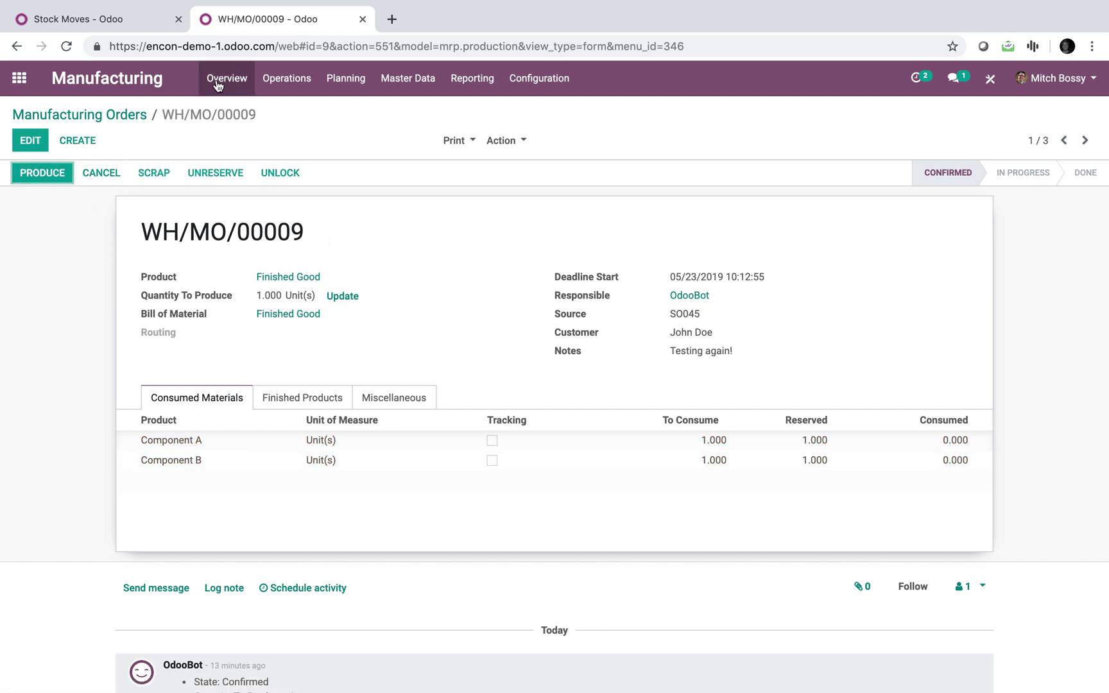
{"action": "left_click", "coordinate": [97, 19]}
{"action": "key", "text": "Return"}
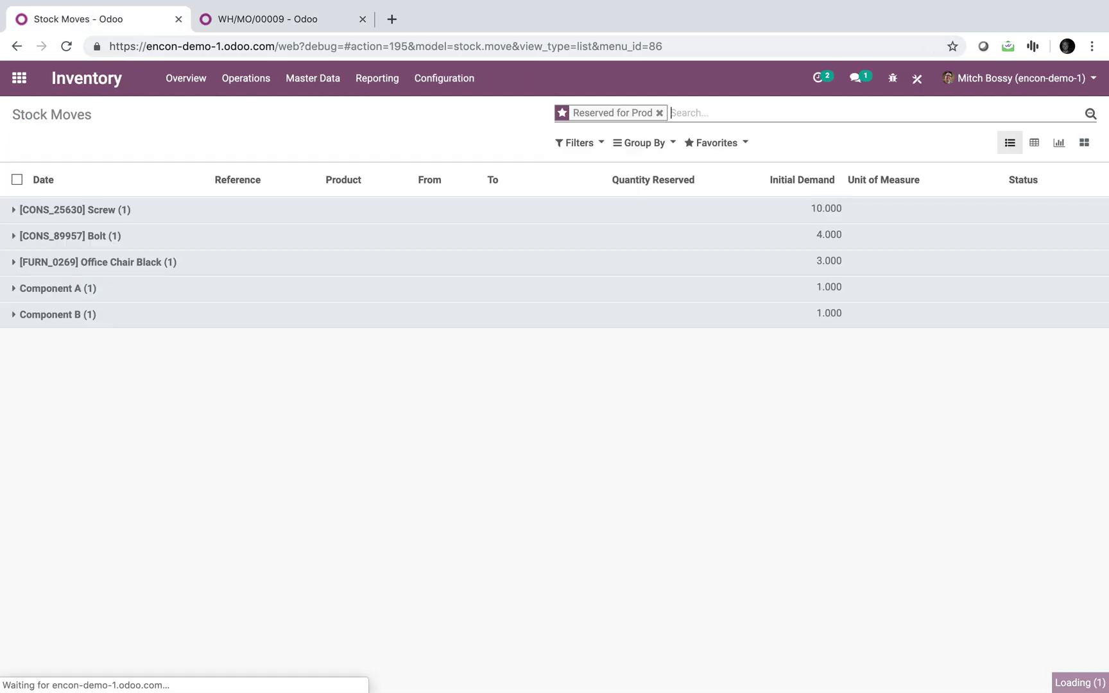
- Return to the Odoo home screen of installed apps
{"action": "left_click", "coordinate": [26, 93]}
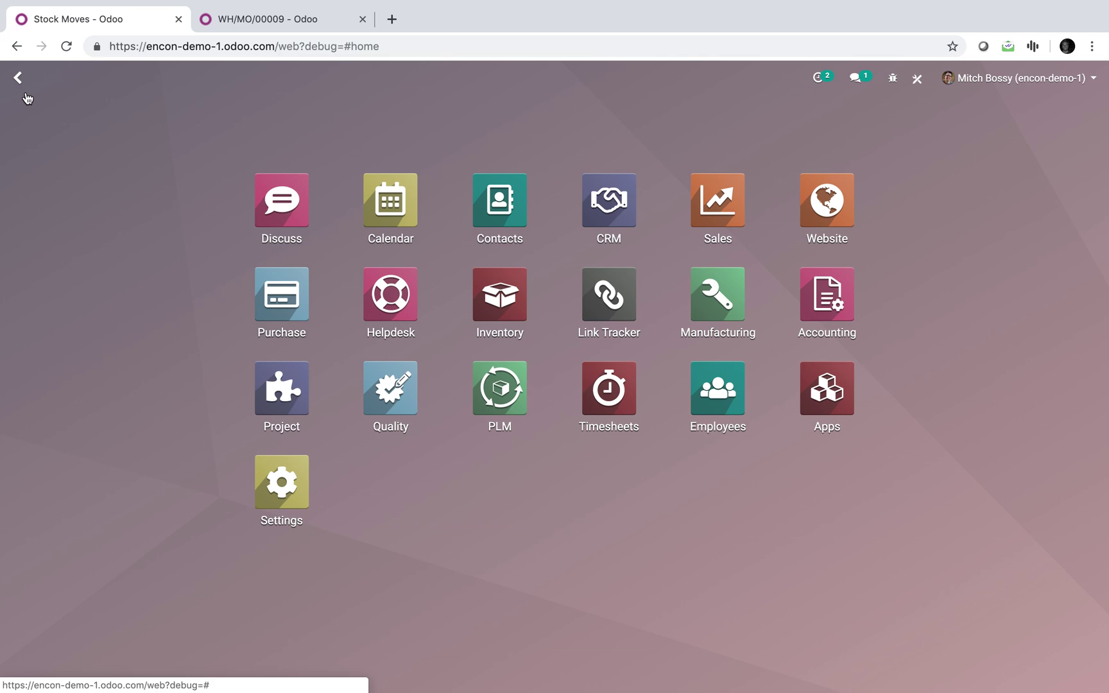